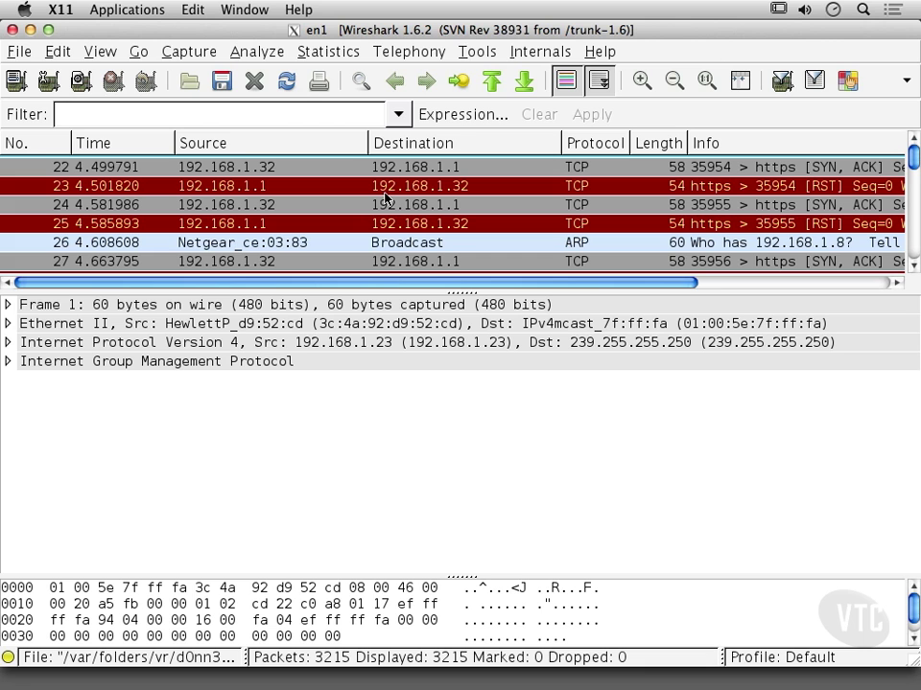
- View the details of SYN, ACK packet 24, and expand the Internet Protocol Version 4 header of RST packet 28
click(220, 171)
click(248, 200)
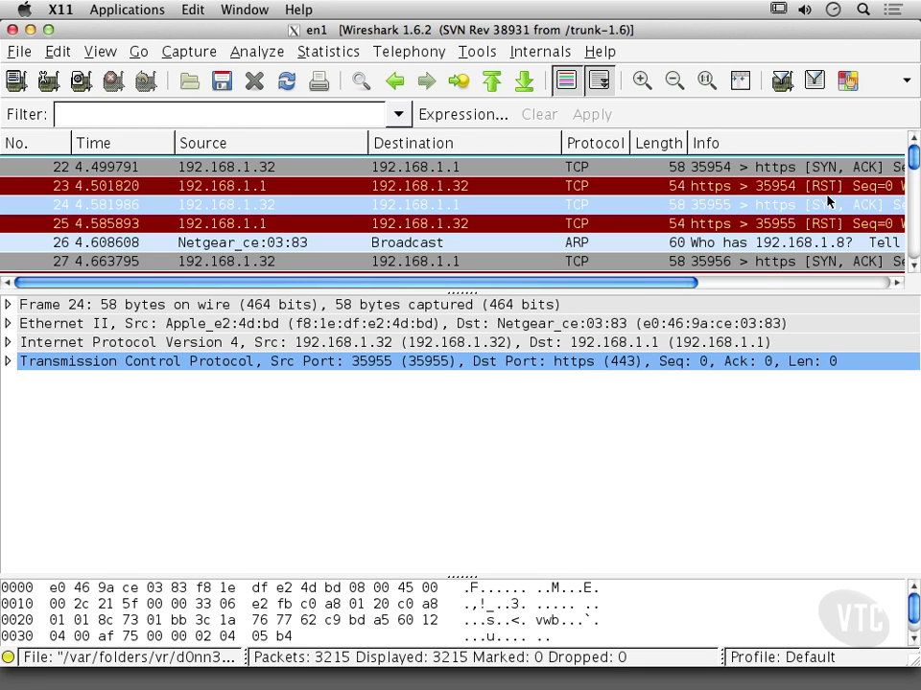
scroll(753, 243, down, 5)
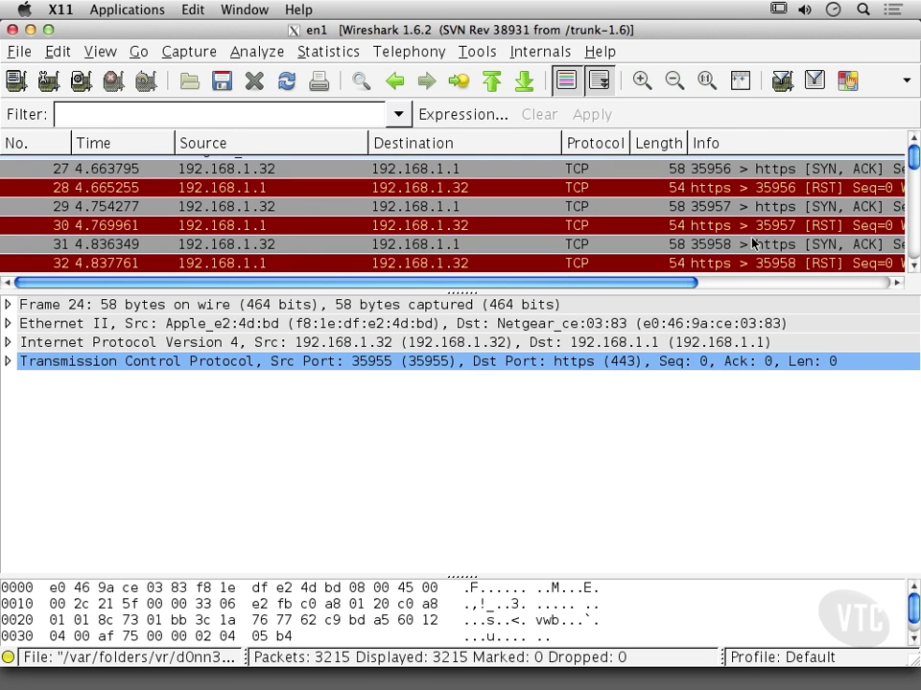
click(796, 187)
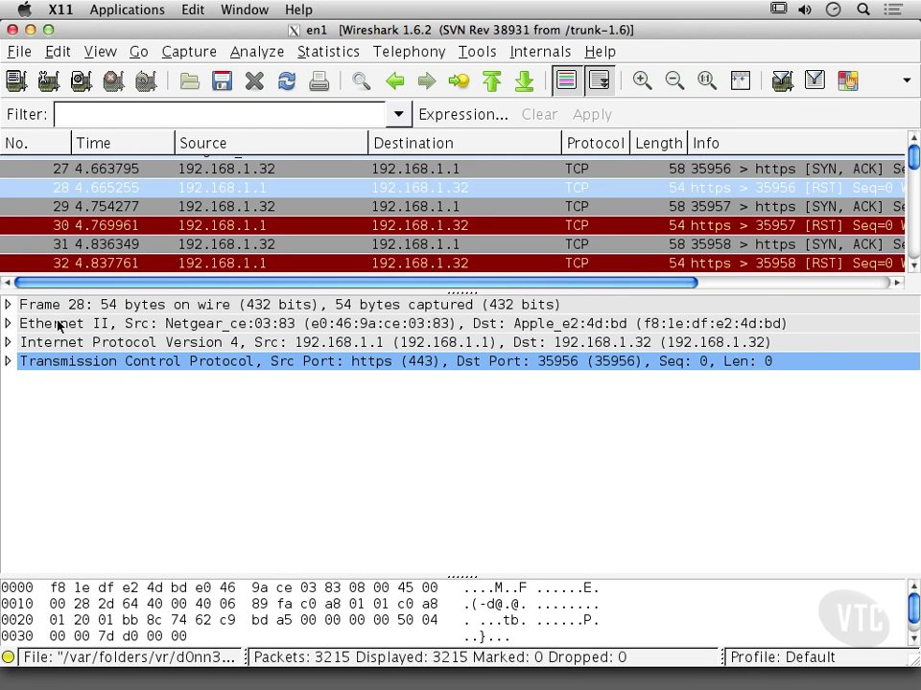
click(8, 343)
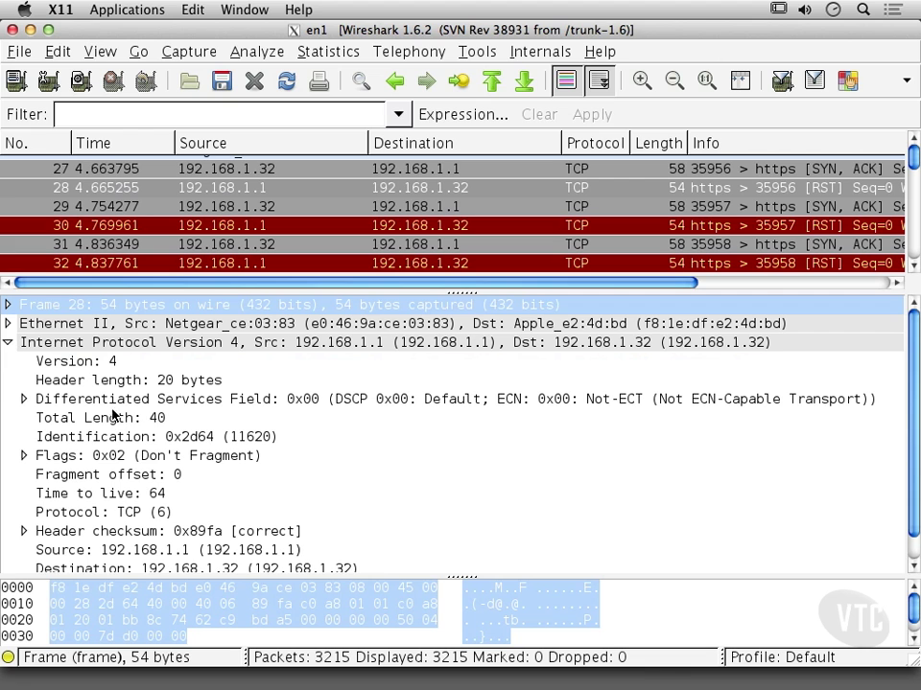
- Examine the Identification and Total Length fields of packet 28, and compare its IP header with those of RST packets 30 and 32
click(235, 439)
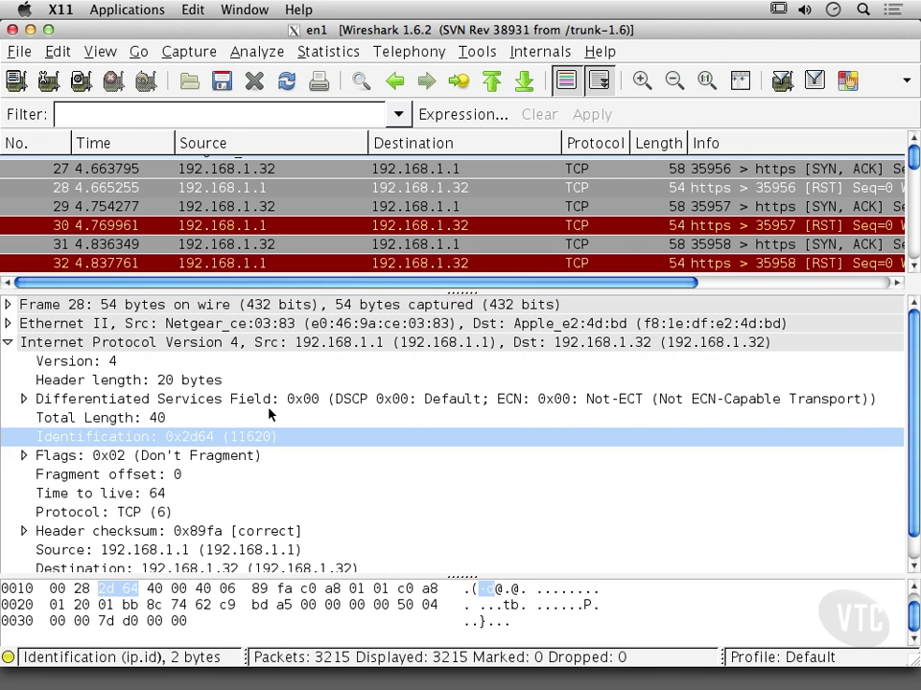
click(268, 418)
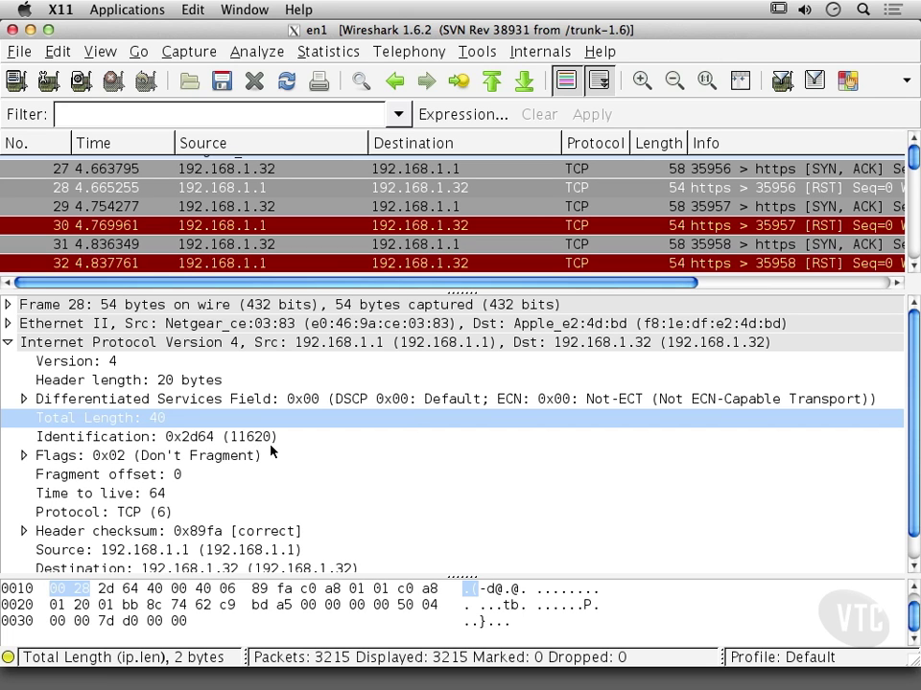
click(782, 230)
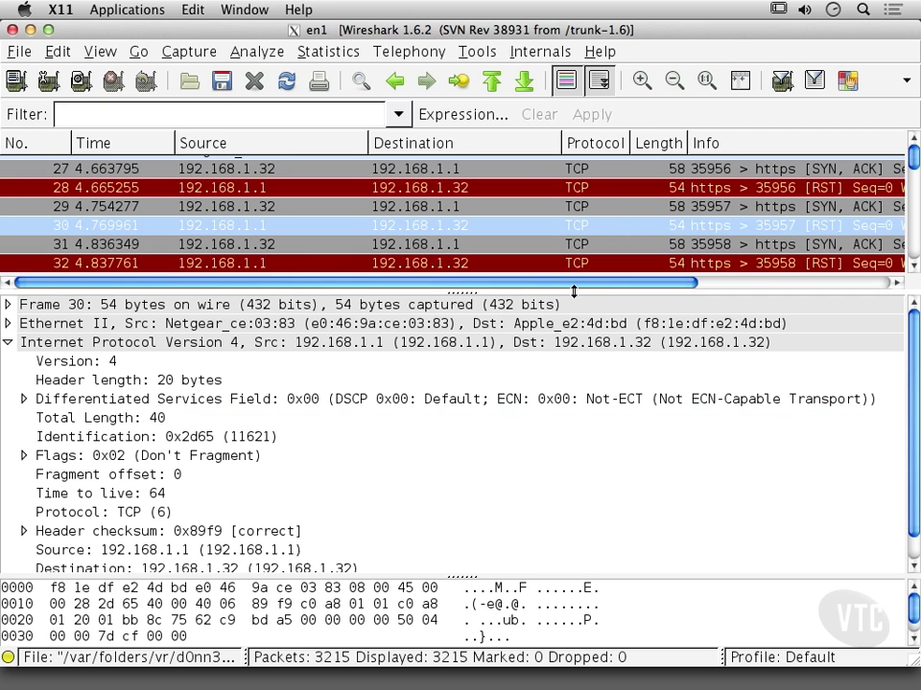
click(748, 264)
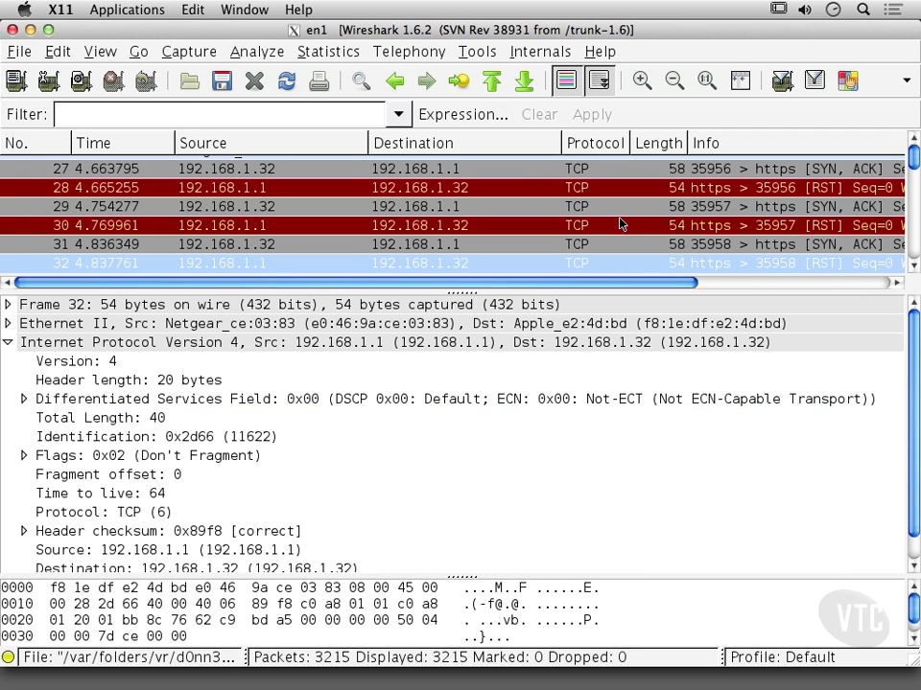
- Look through the packets following packet 32 and view the IP header details of RST packet 41
scroll(619, 225, down, 1)
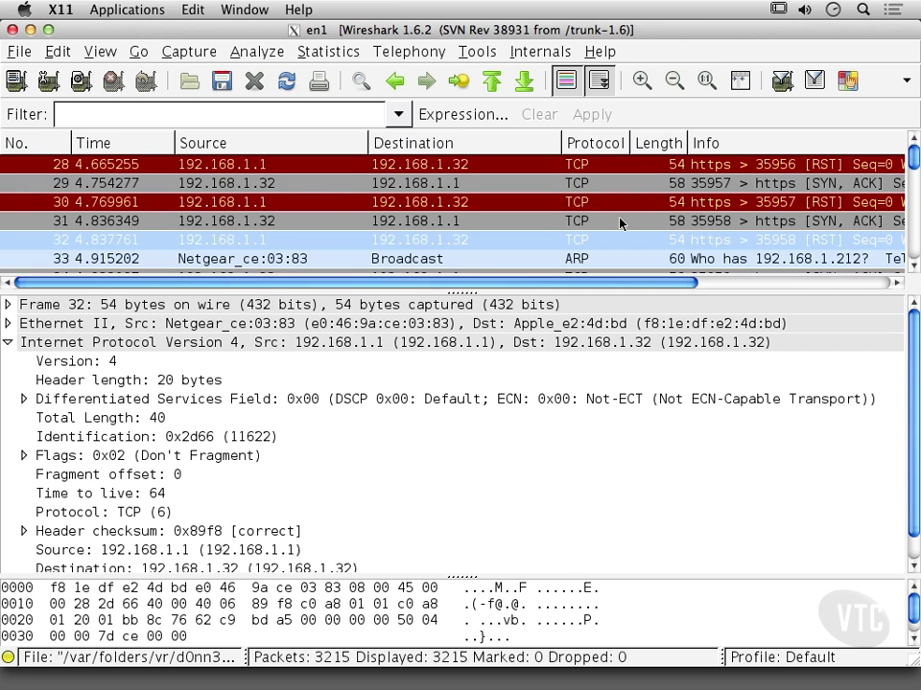
scroll(620, 225, down, 4)
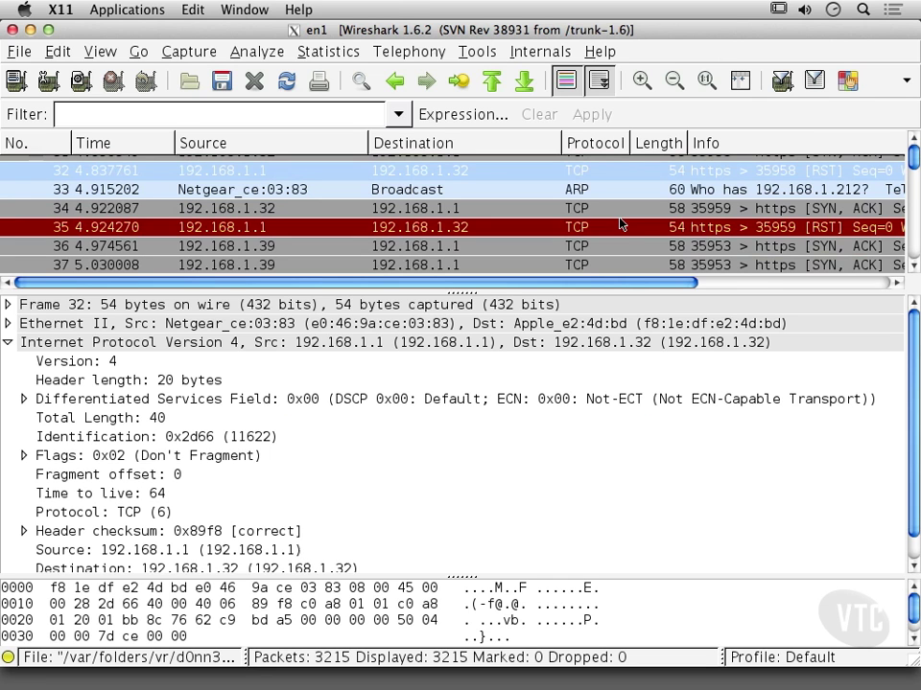
scroll(620, 225, down, 1)
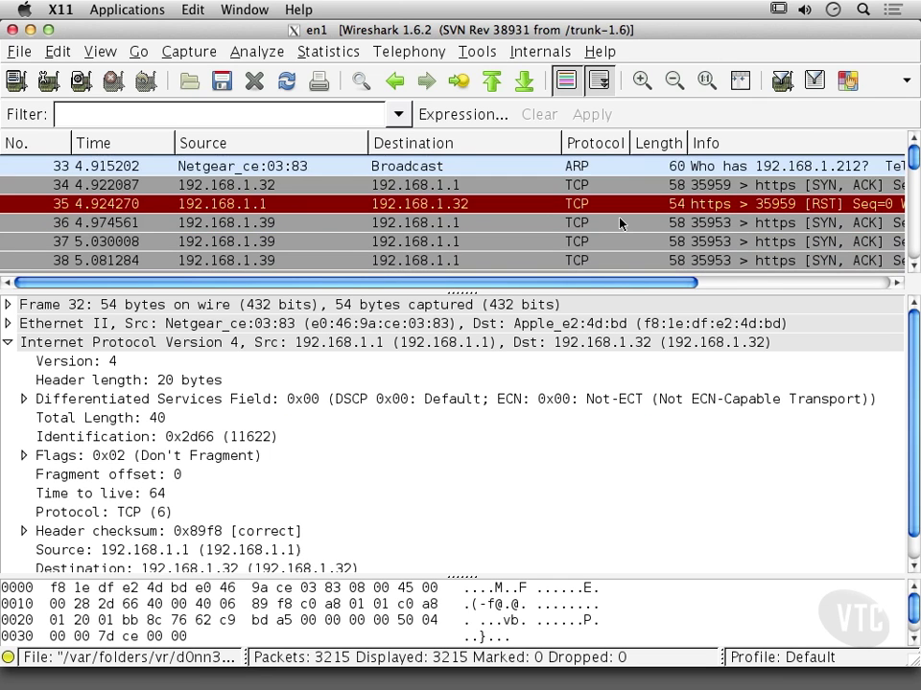
scroll(619, 225, down, 5)
scroll(619, 225, up, 3)
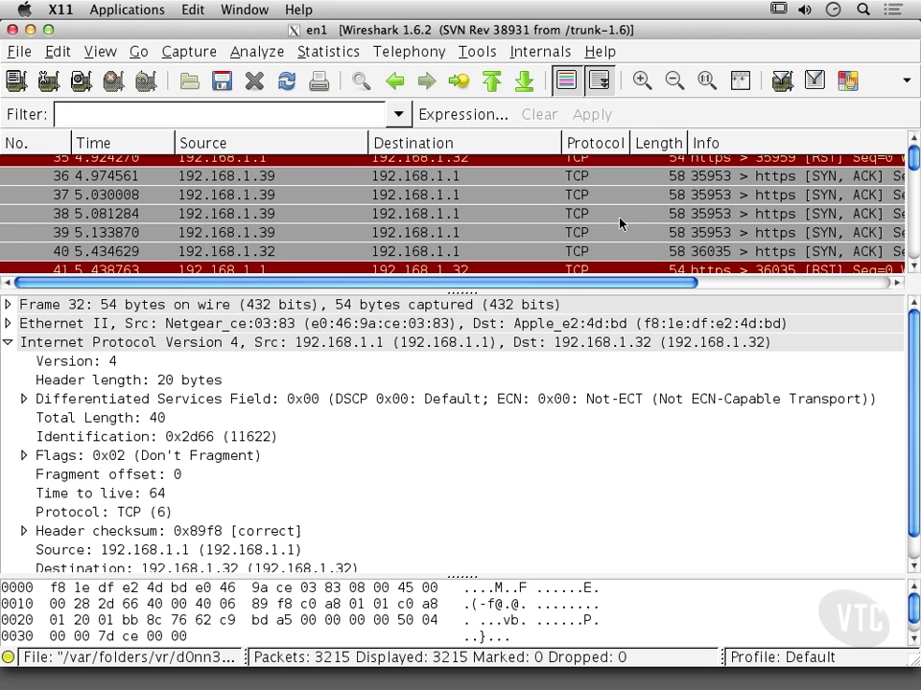
scroll(792, 228, down, 3)
click(792, 224)
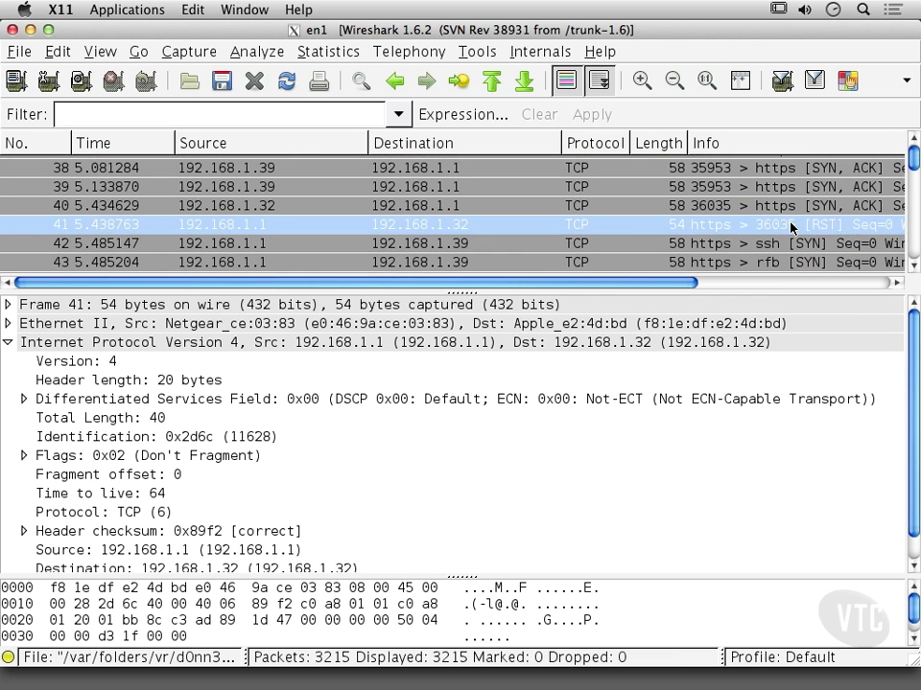
- Compare the IP header details of SYN packet 71, SYN, ACK packet 72 and RST packet 73
scroll(641, 239, down, 3)
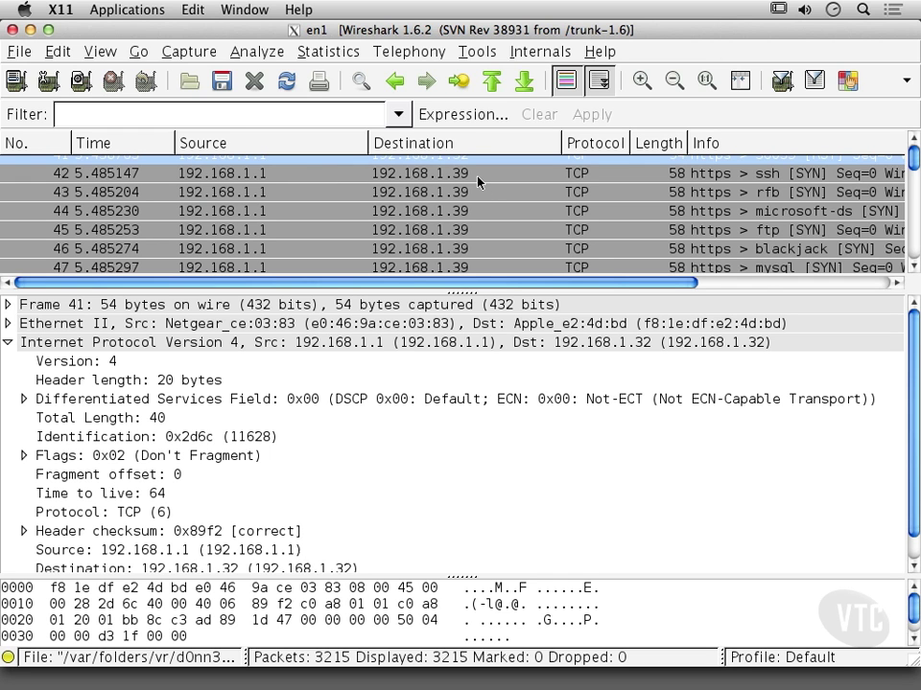
scroll(478, 181, down, 3)
scroll(477, 182, down, 3)
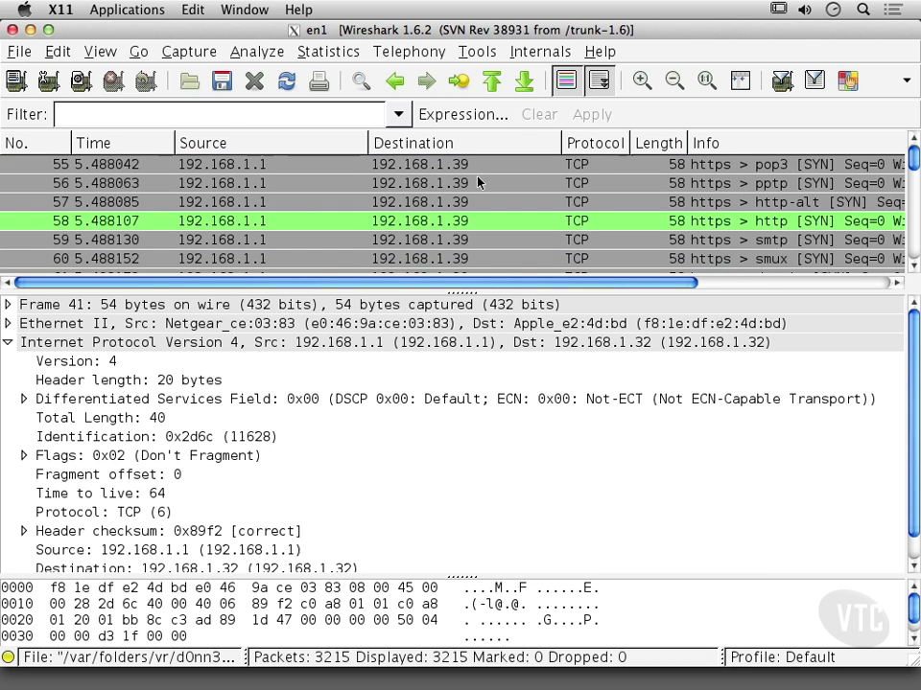
scroll(478, 182, down, 5)
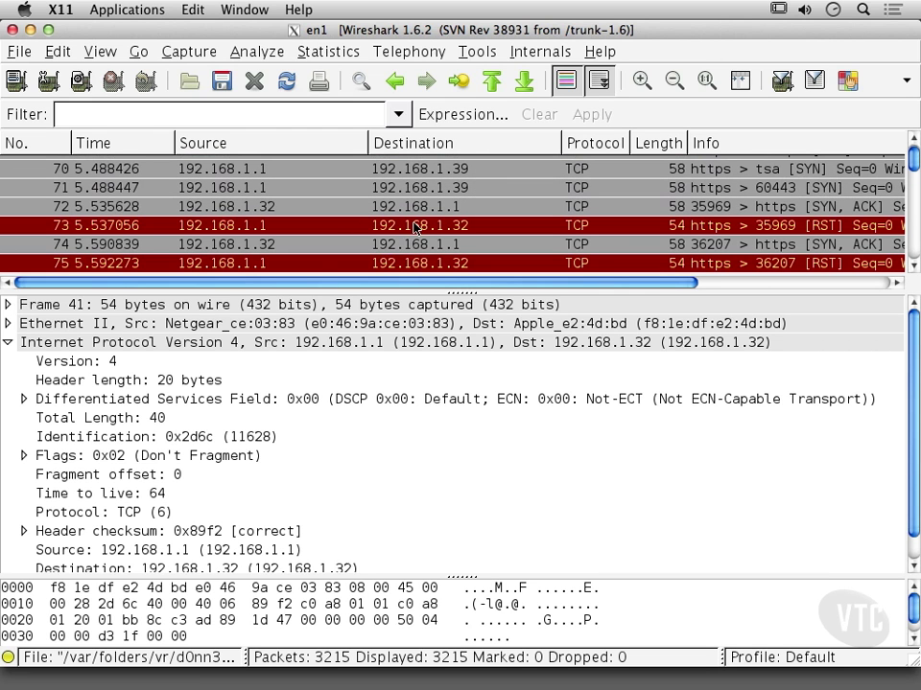
click(353, 209)
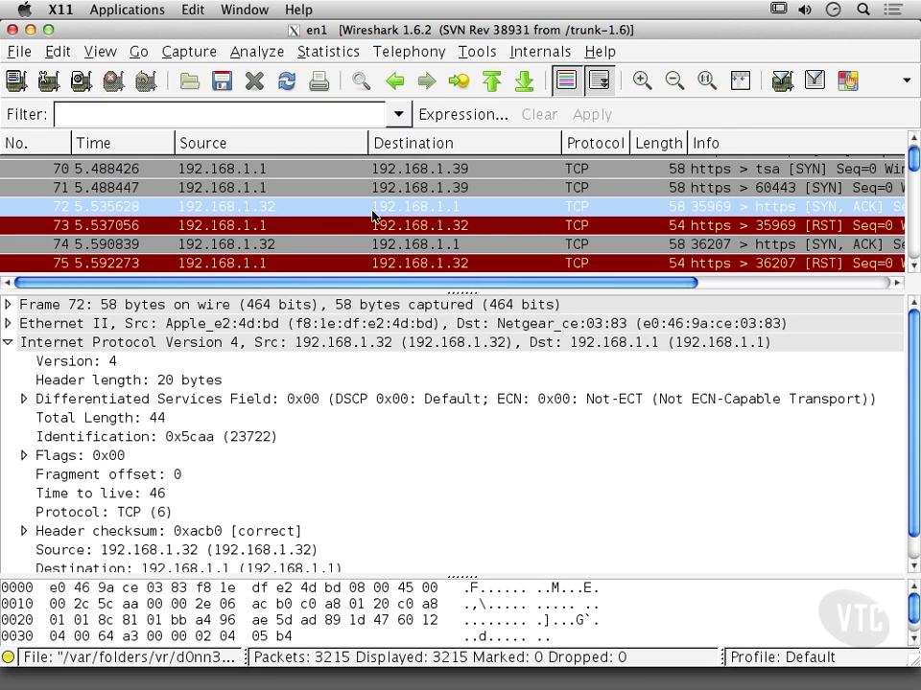
click(317, 191)
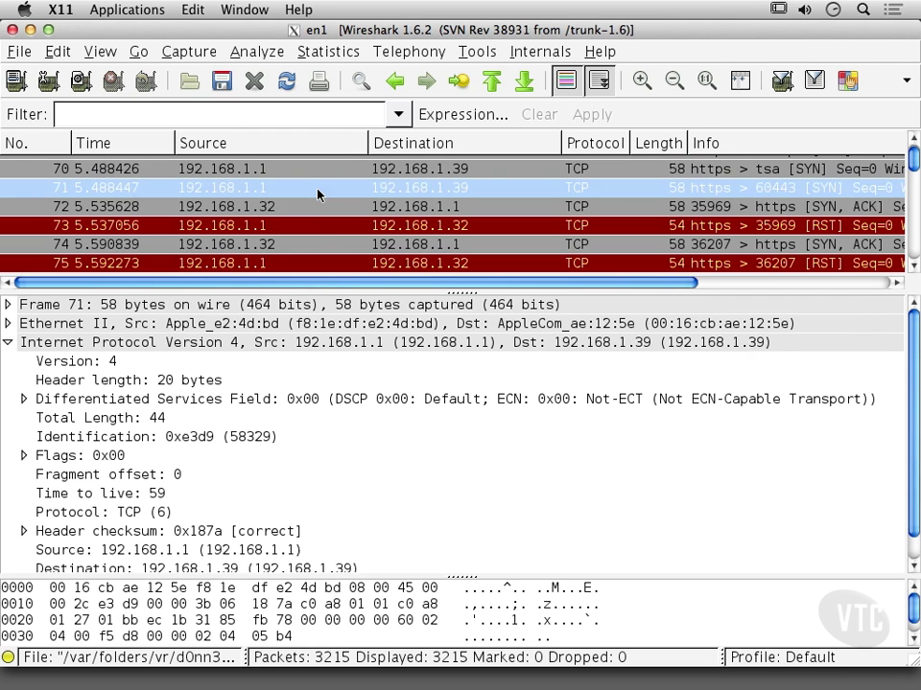
click(314, 210)
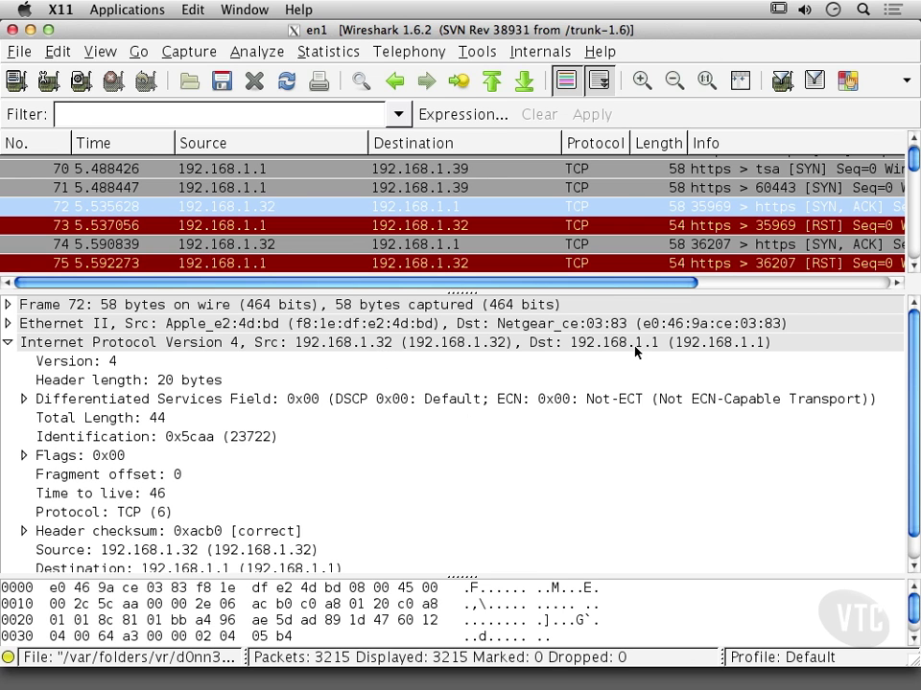
click(571, 225)
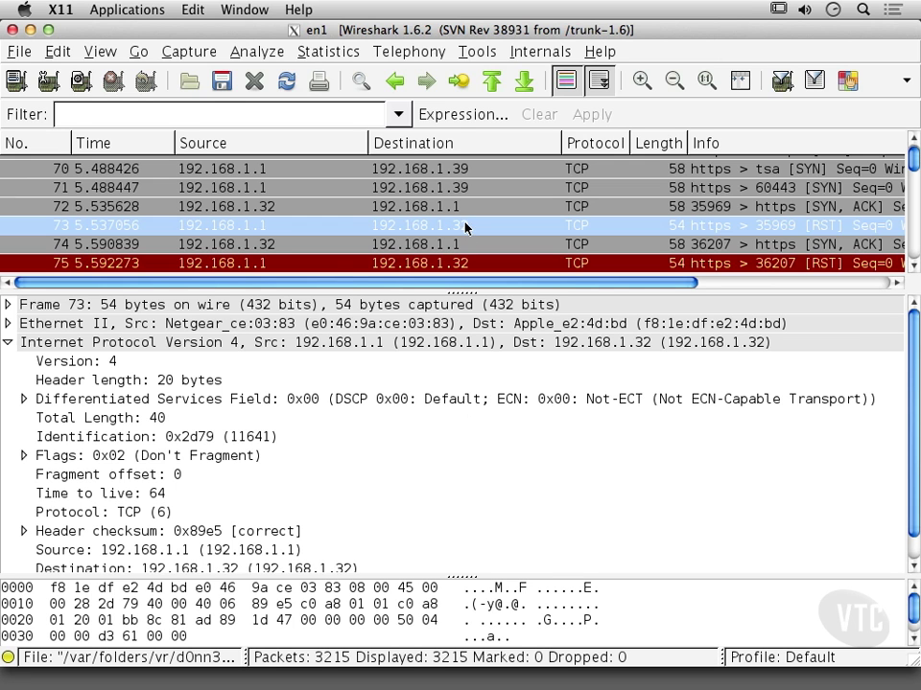
- Review the rest of the captured traffic after packet 73 through to the end of the packet list
scroll(465, 226, down, 5)
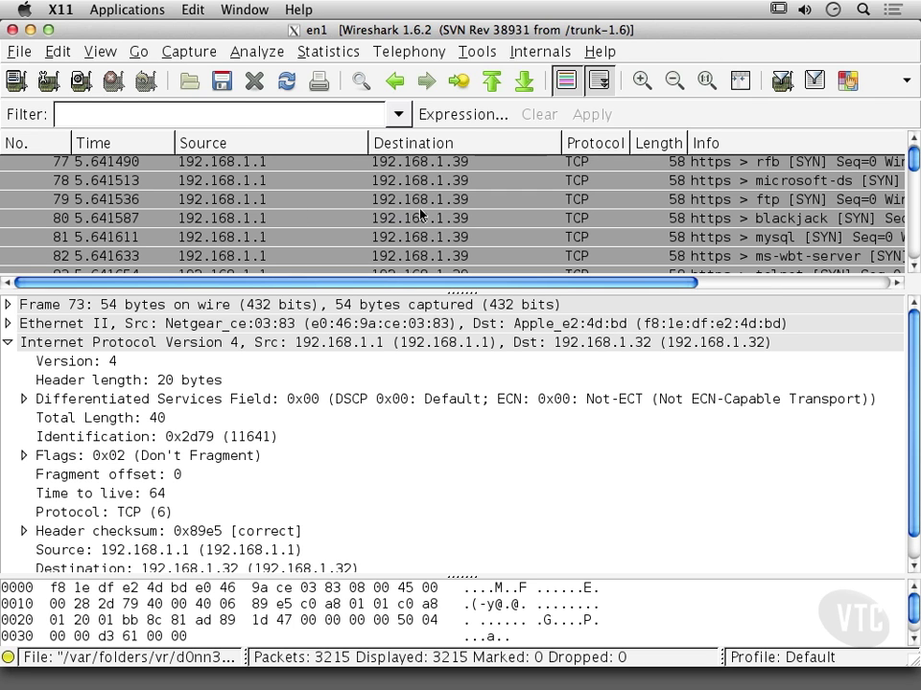
scroll(420, 215, down, 5)
scroll(420, 215, down, 5)
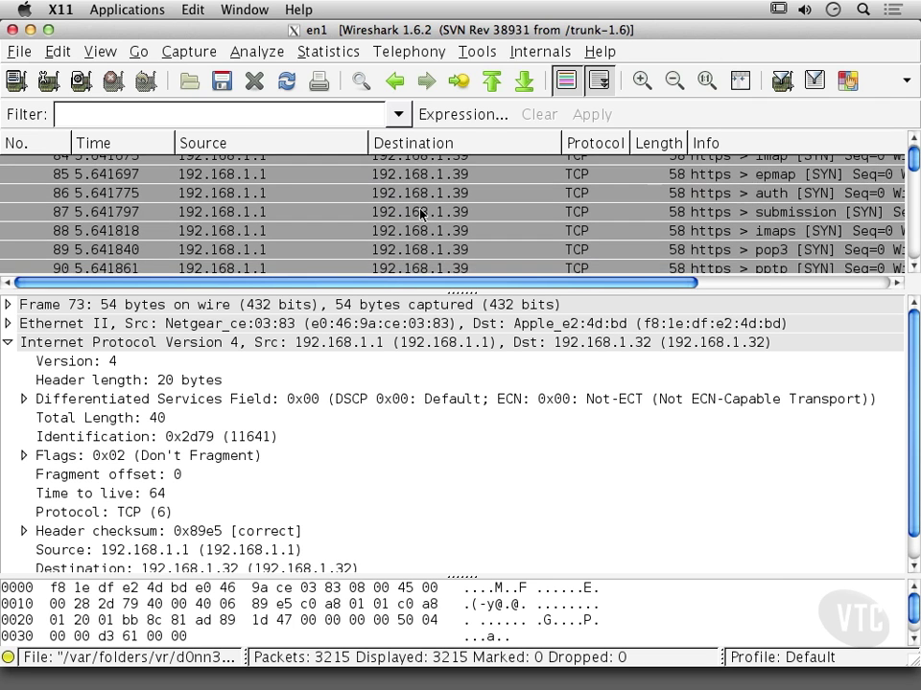
scroll(420, 215, down, 1)
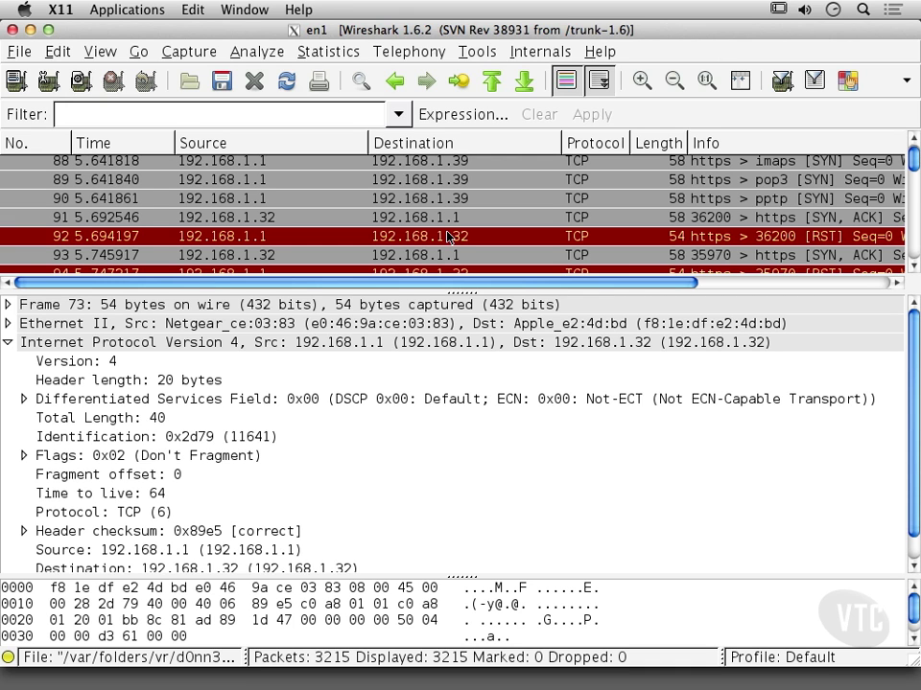
scroll(447, 238, down, 15)
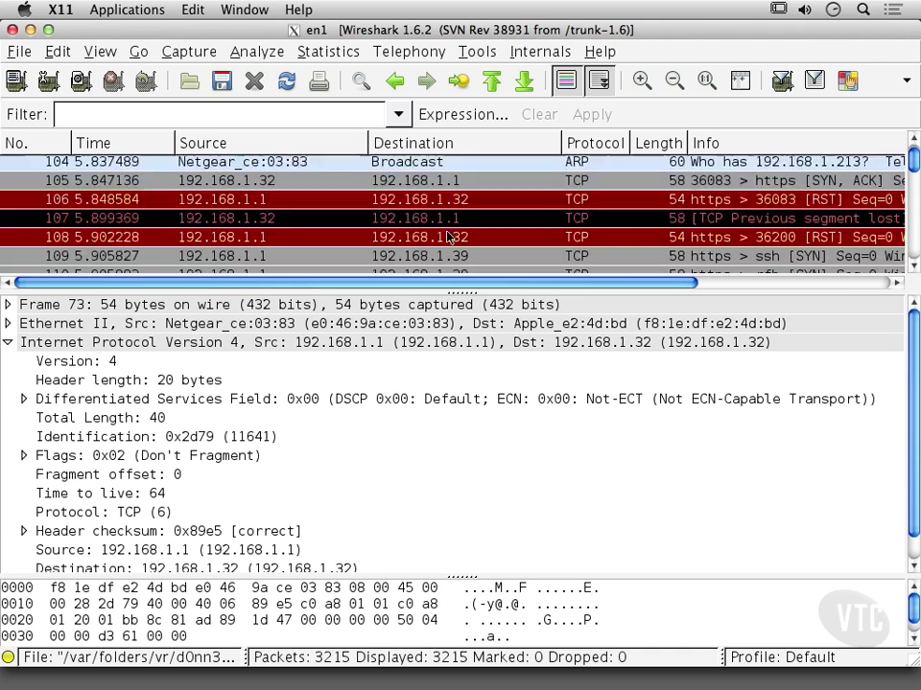
scroll(447, 238, down, 20)
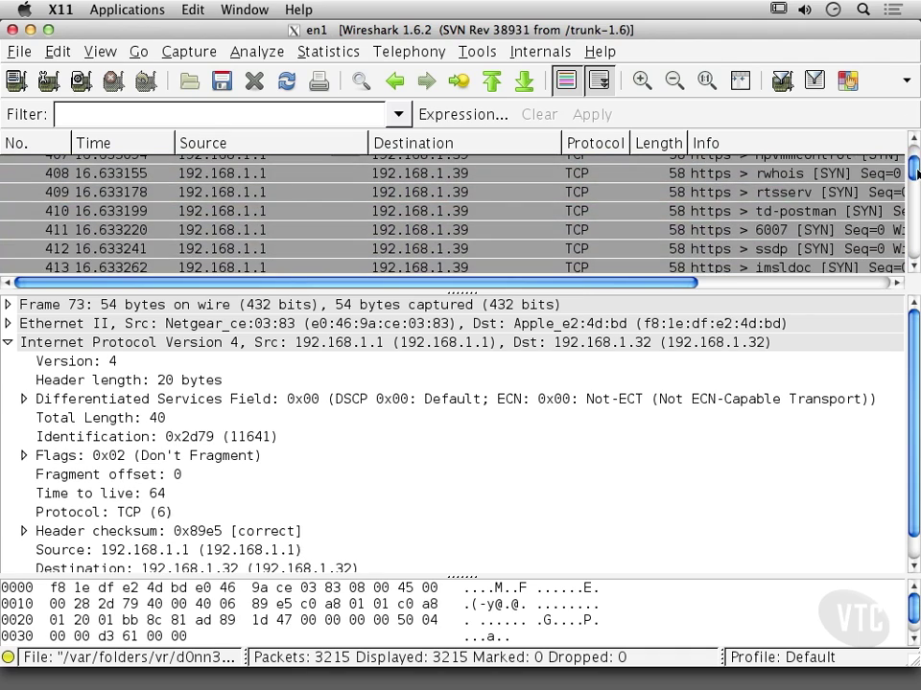
scroll(916, 173, down, 20)
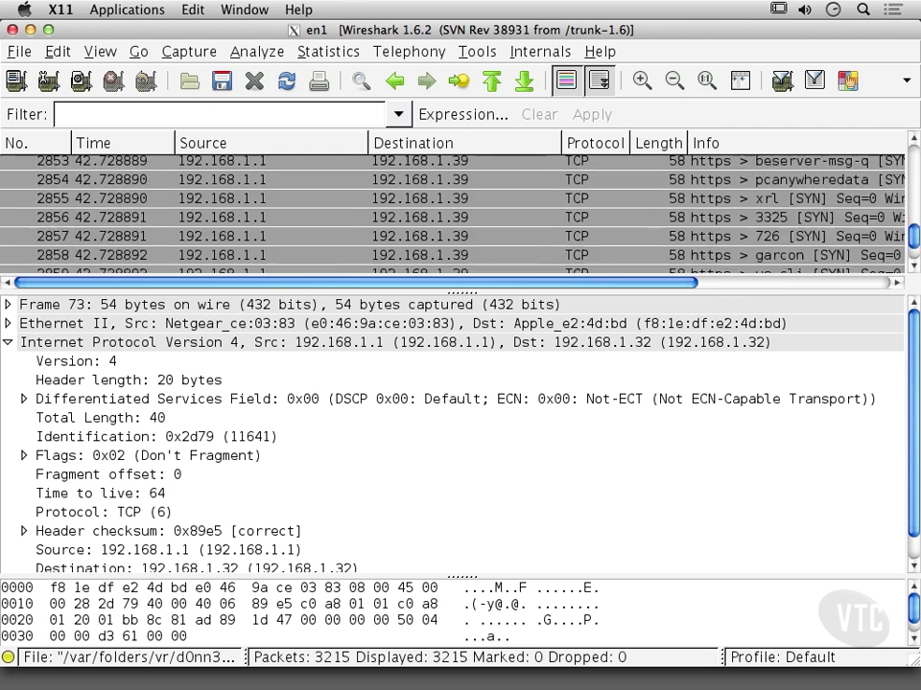
- Look back through the web traffic with 65.254.248.195 and select HTTP packet 3172, the 404 Not Found response
scroll(916, 173, up, 2)
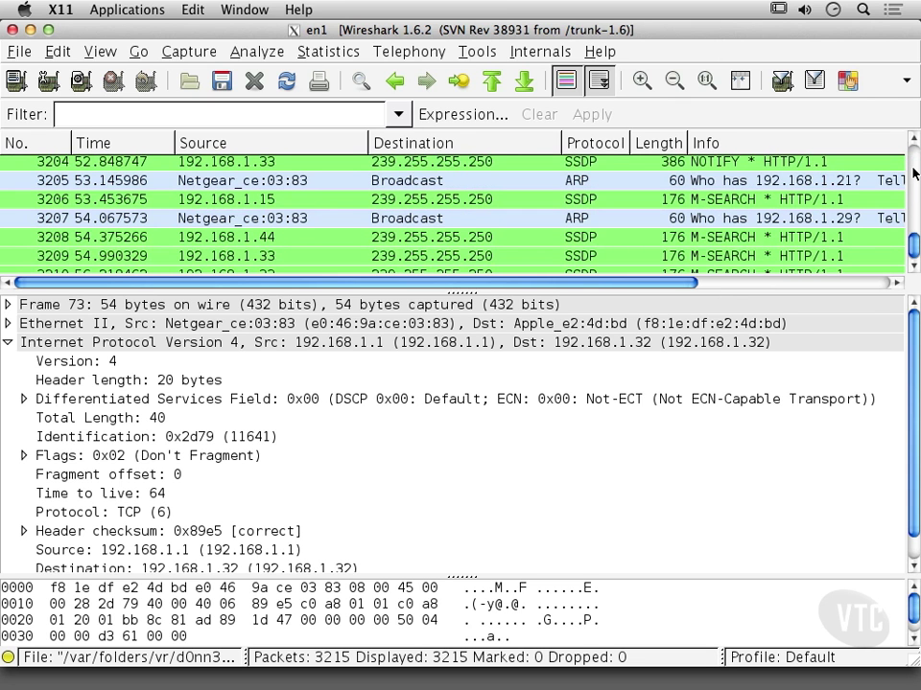
scroll(916, 173, up, 2)
scroll(911, 173, up, 4)
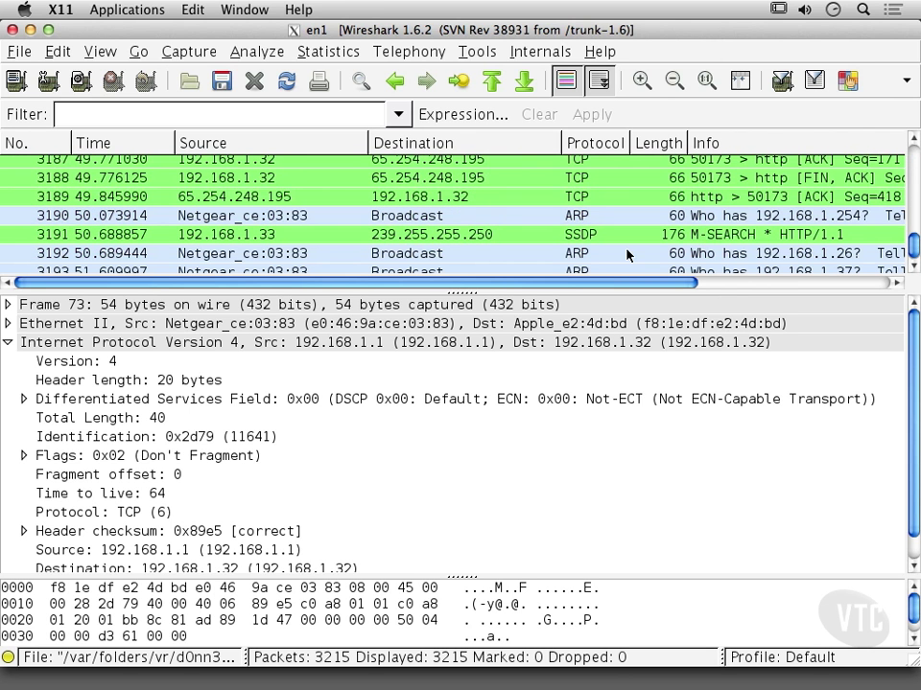
scroll(626, 254, up, 2)
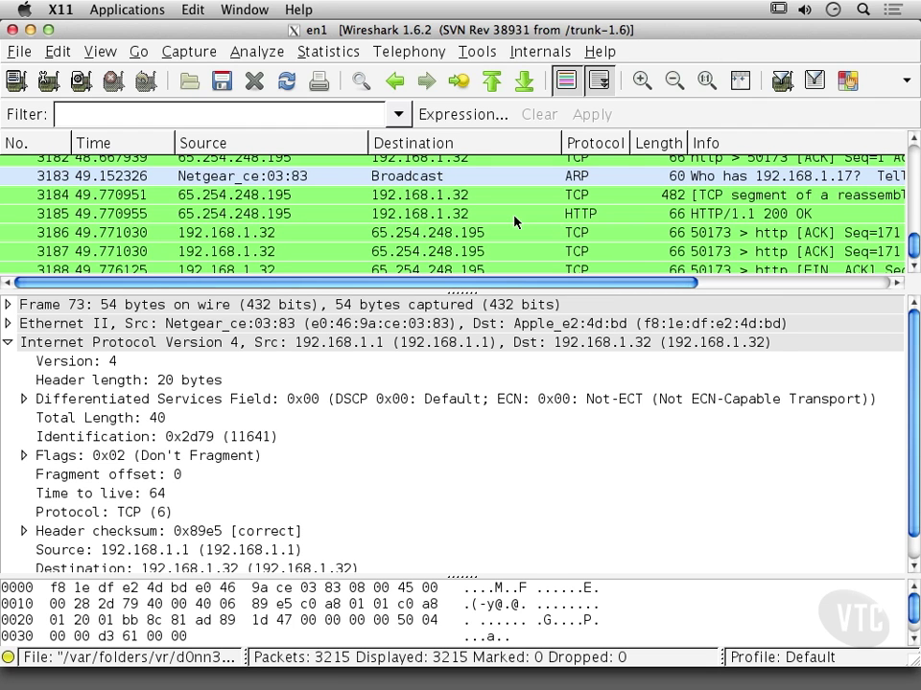
scroll(514, 222, up, 2)
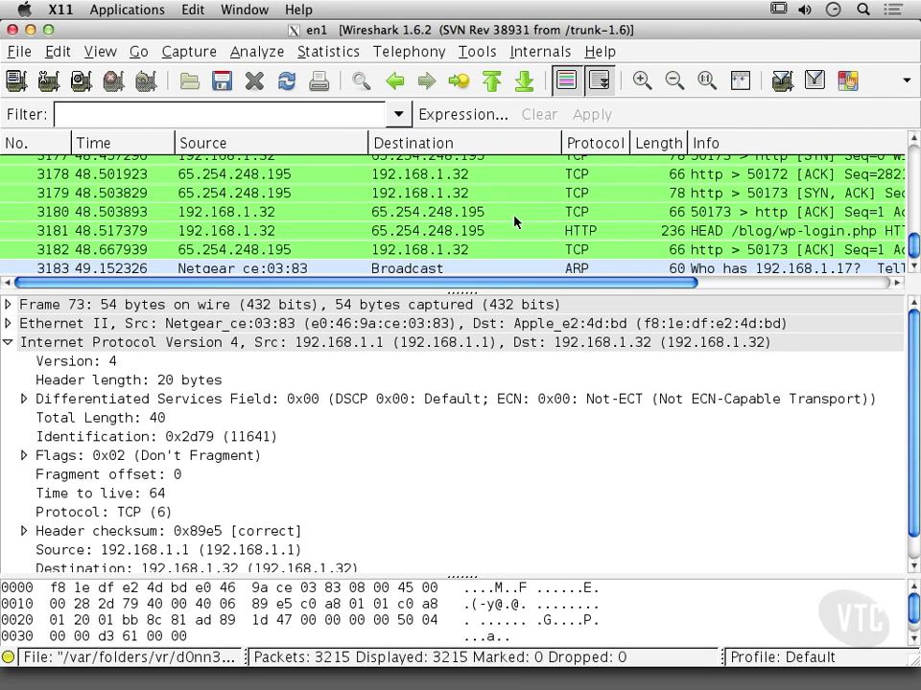
scroll(514, 221, up, 2)
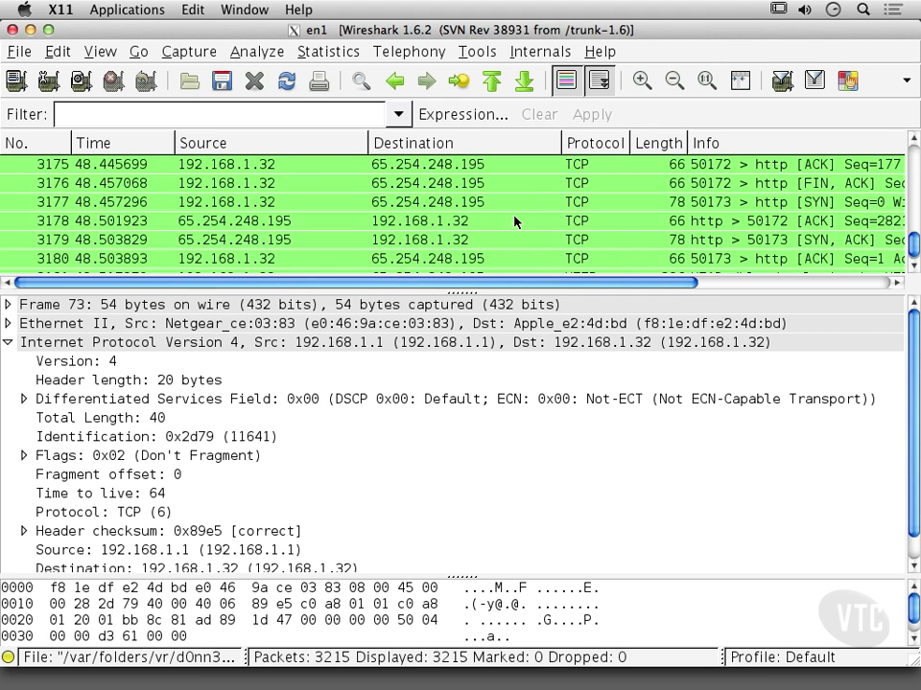
scroll(514, 222, up, 2)
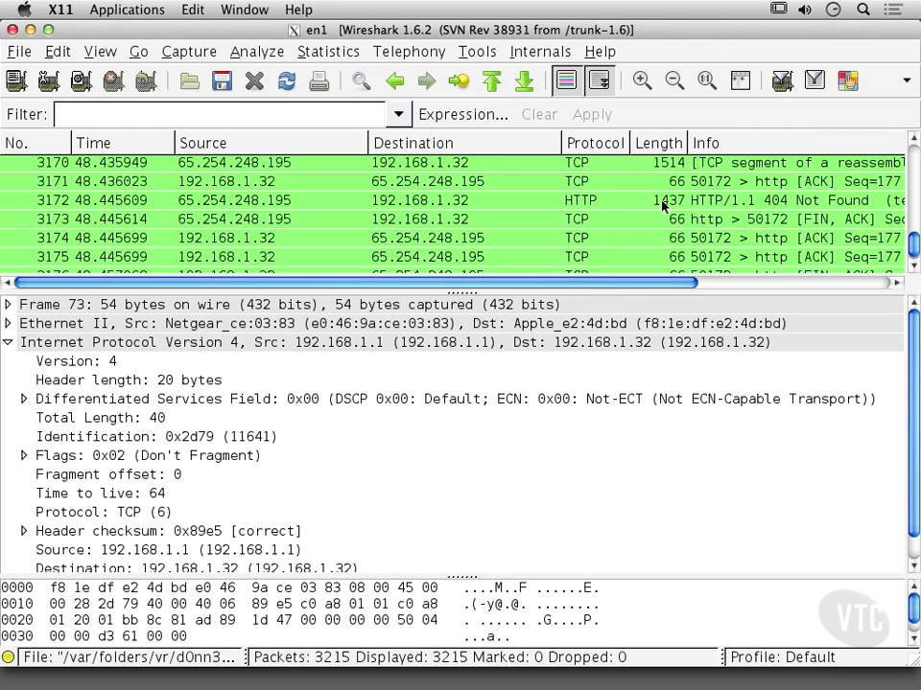
click(610, 201)
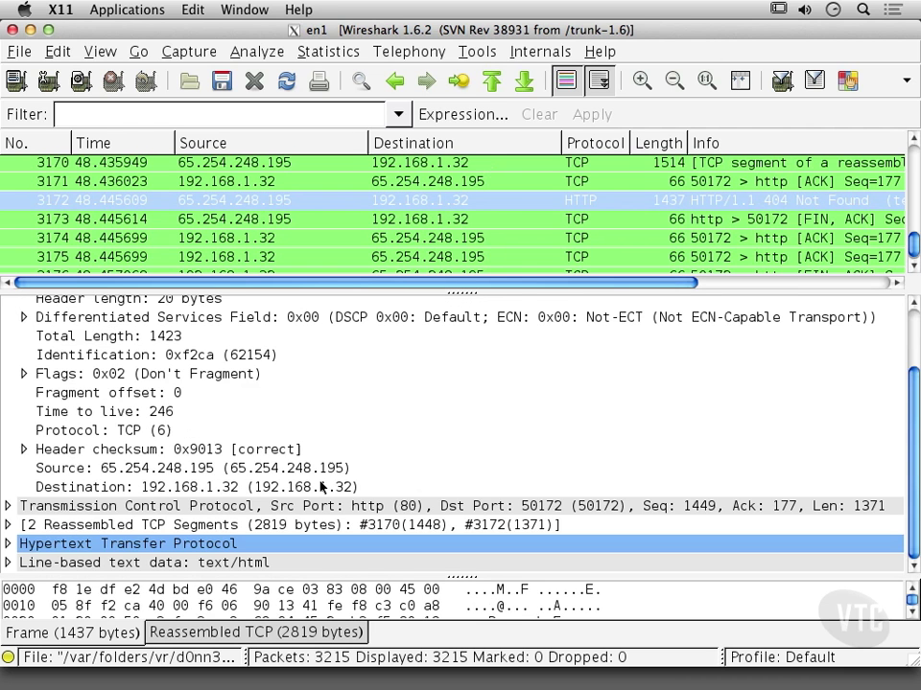
- Expand the Hypertext Transfer Protocol section of packet 3172 to read its response headers
click(6, 544)
click(6, 544)
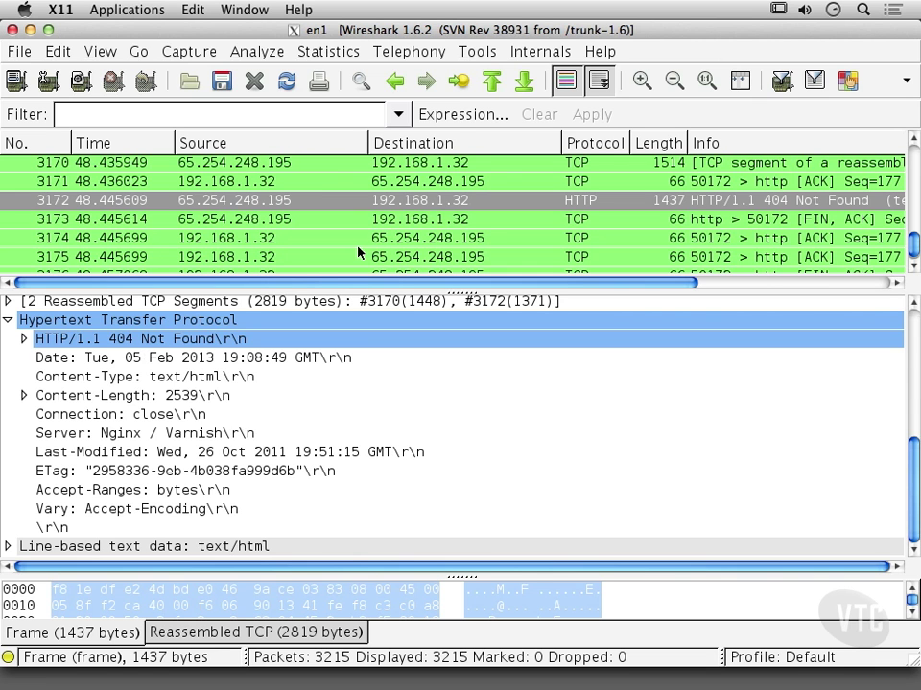
scroll(359, 252, down, 2)
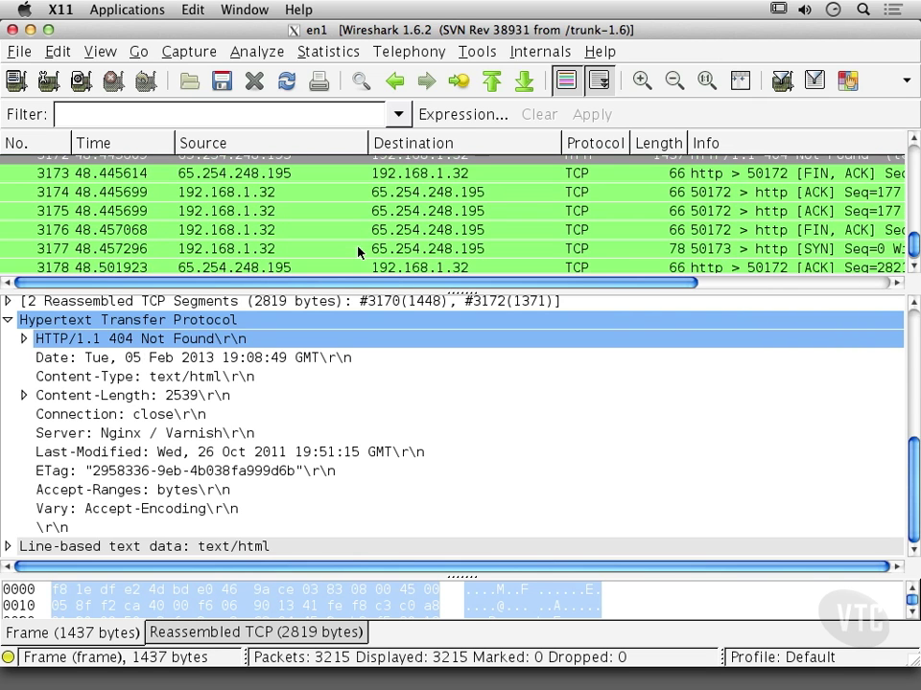
- Inspect the HTTP headers of packet 3181, the HEAD request for /blog/wp-login.php, and of its 200 OK response, packet 3185
scroll(359, 252, down, 5)
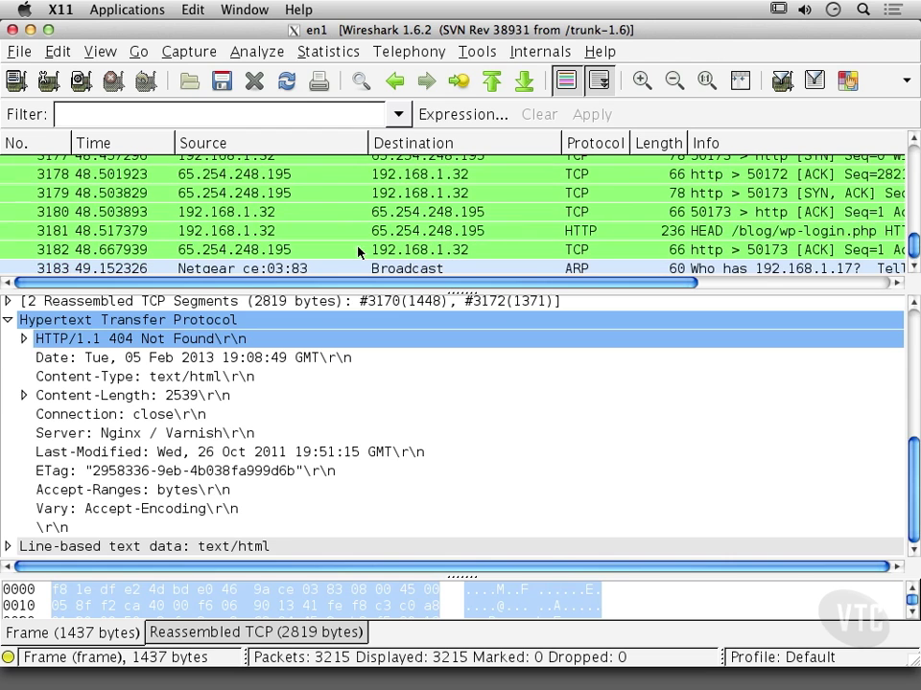
click(710, 230)
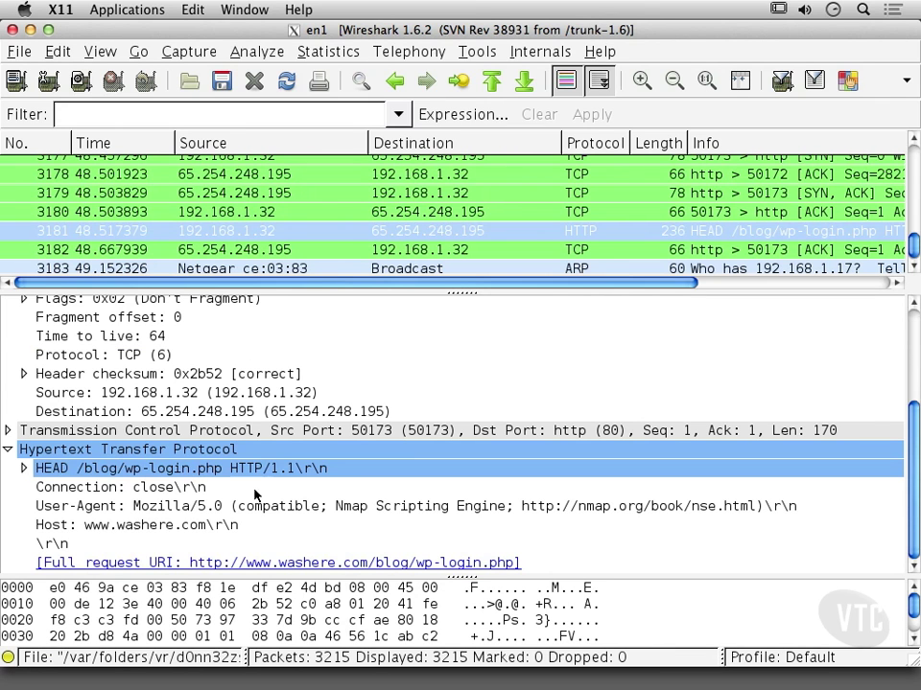
scroll(602, 243, down, 3)
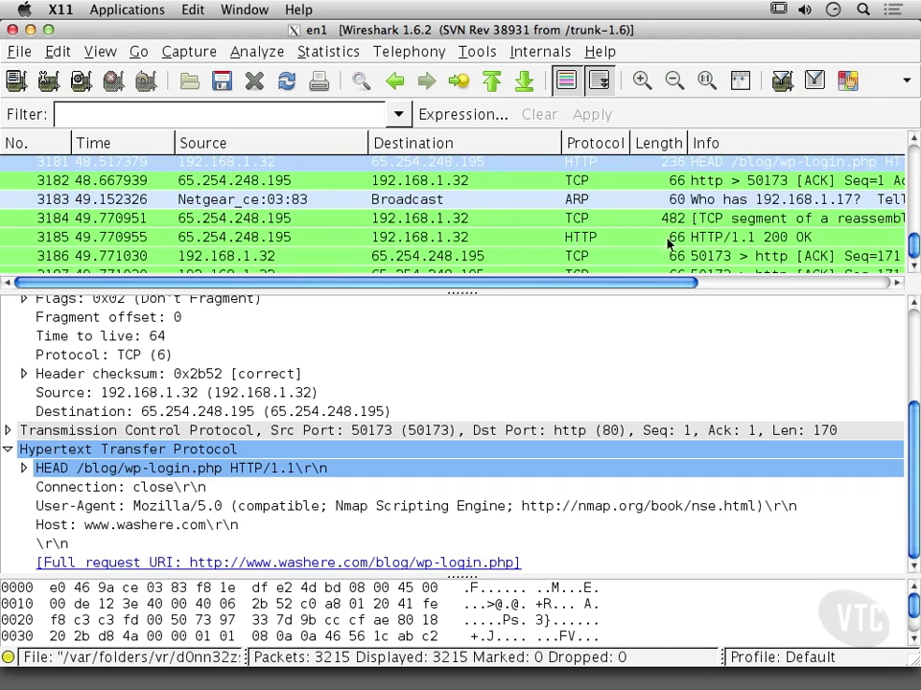
click(754, 240)
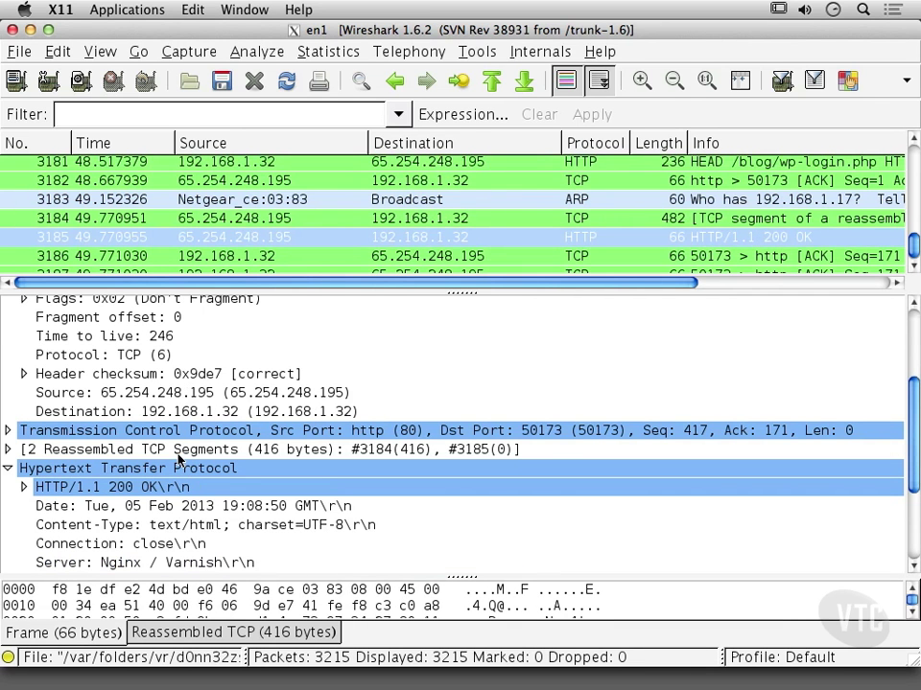
- Go back to SYN packet 3161 sent to 65.254.248.195 and examine its IP header and the packets that follow it
scroll(432, 182, up, 5)
scroll(431, 182, up, 5)
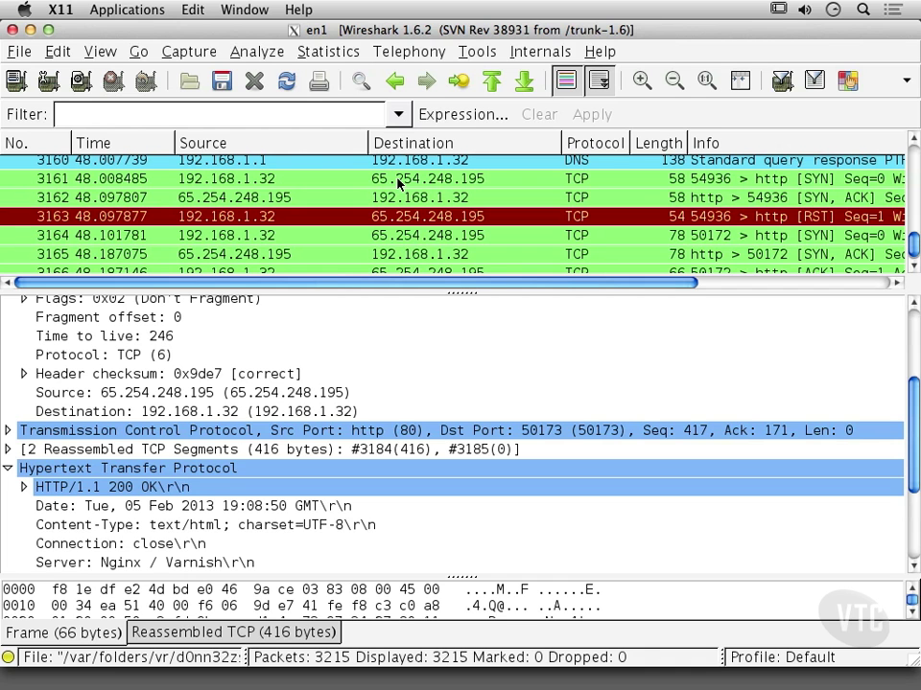
click(399, 183)
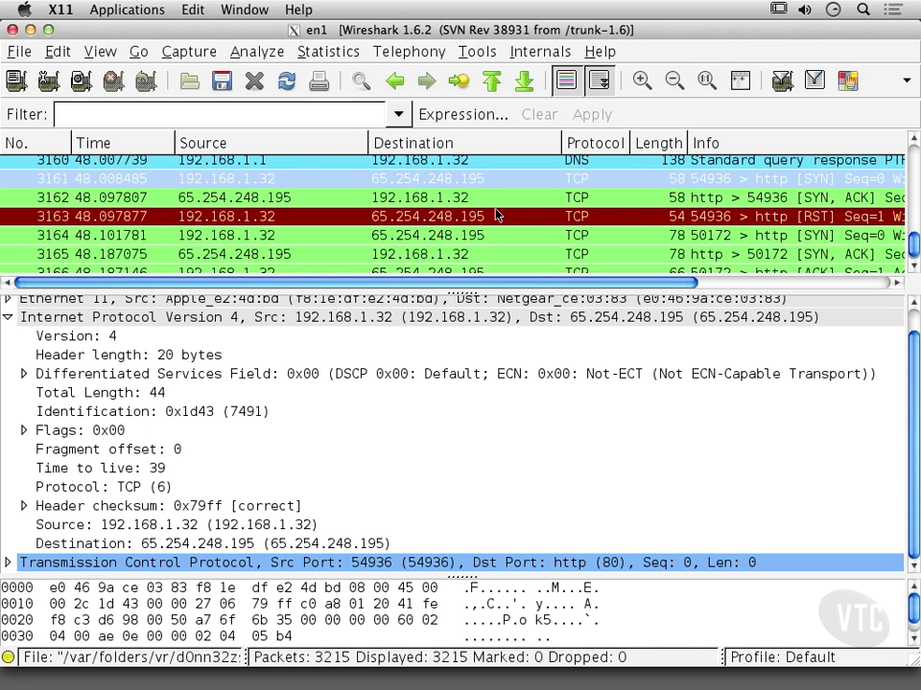
scroll(496, 215, down, 3)
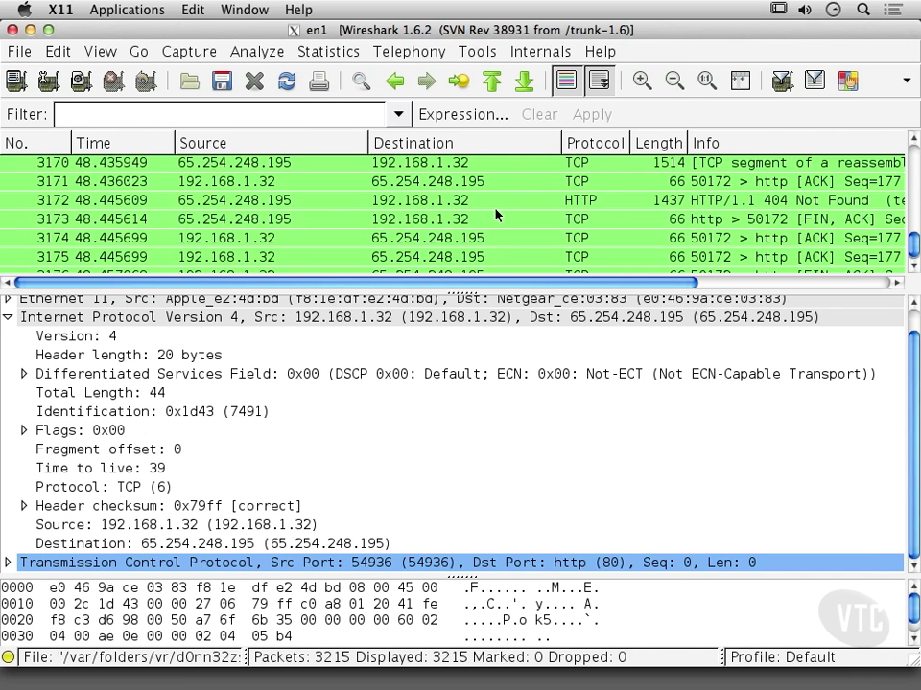